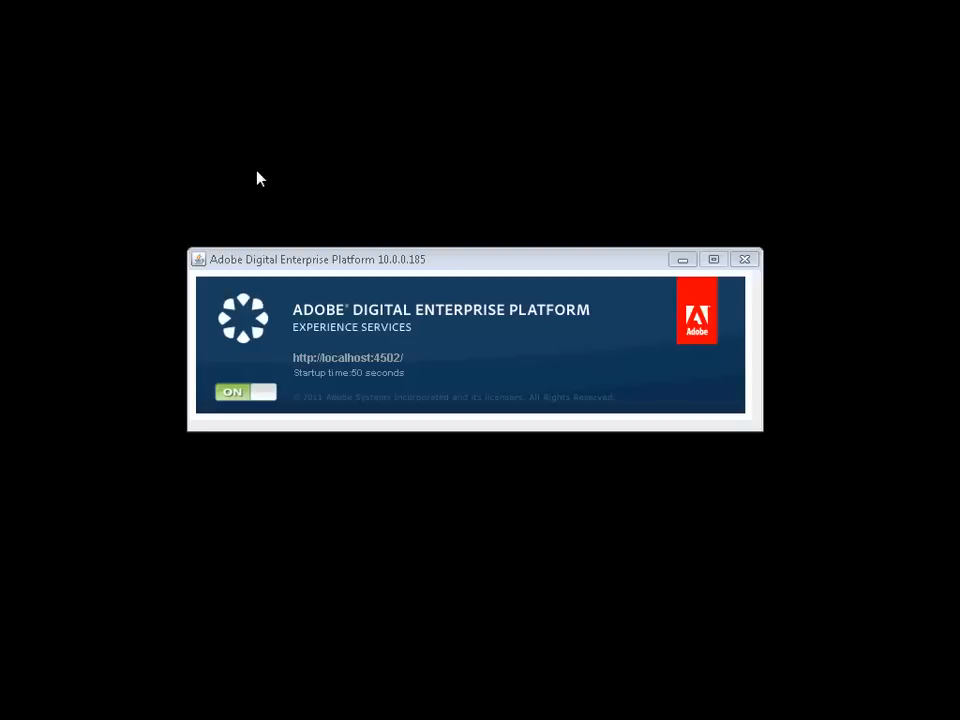
left_click(348, 358)
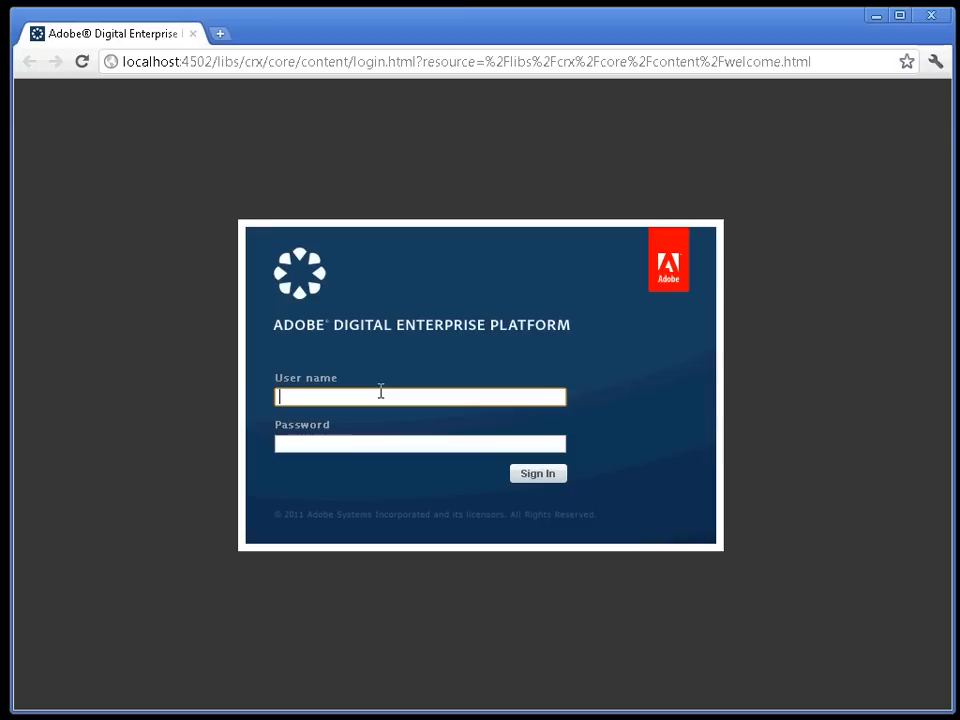
Sign in to Experience Services with the administrator credentials.
type("admin")
key("Tab")
type("admin")
left_click(545, 476)
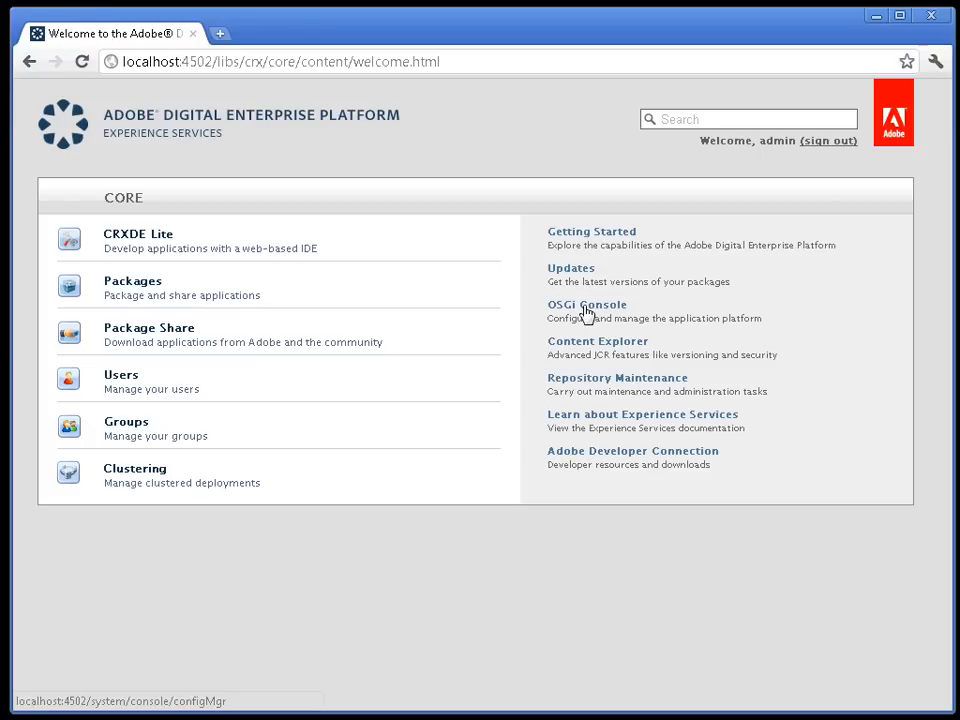
Open the OSGi Console and authenticate as admin, correcting the mistyped user name.
left_click(587, 314)
type("admoin")
key("Tab")
left_click_drag(501, 394, 394, 407)
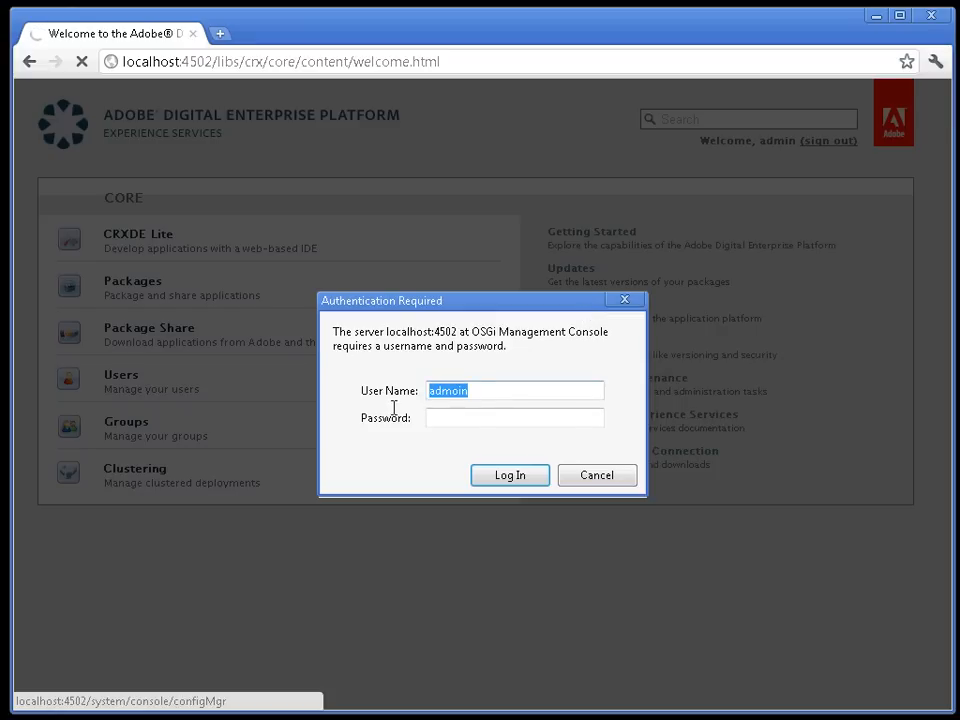
type("admin")
key("Tab")
type("admin")
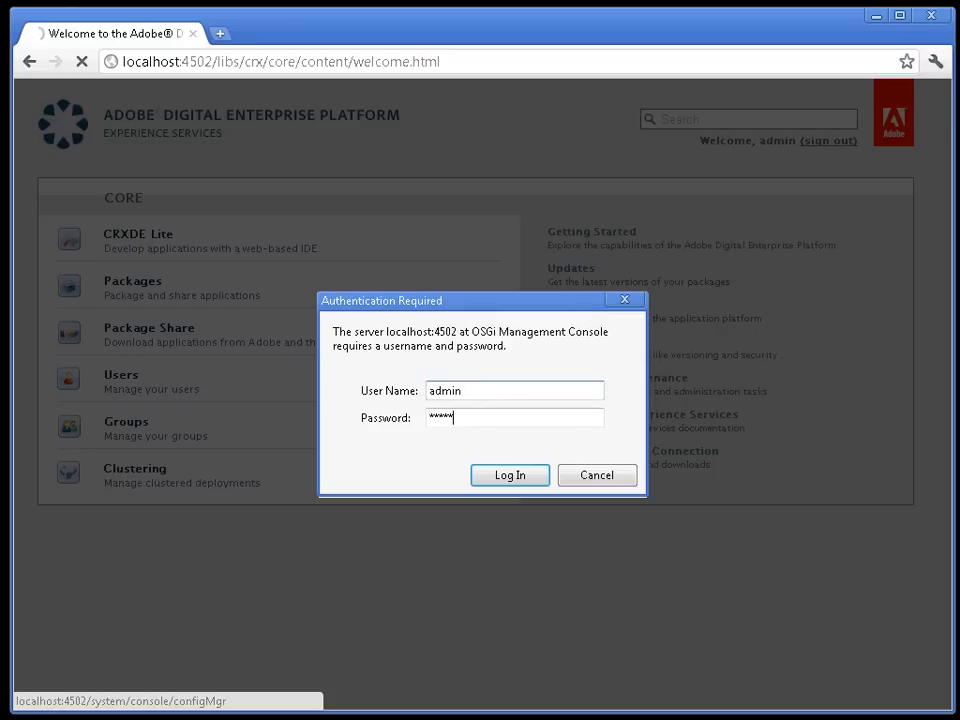
key("Return")
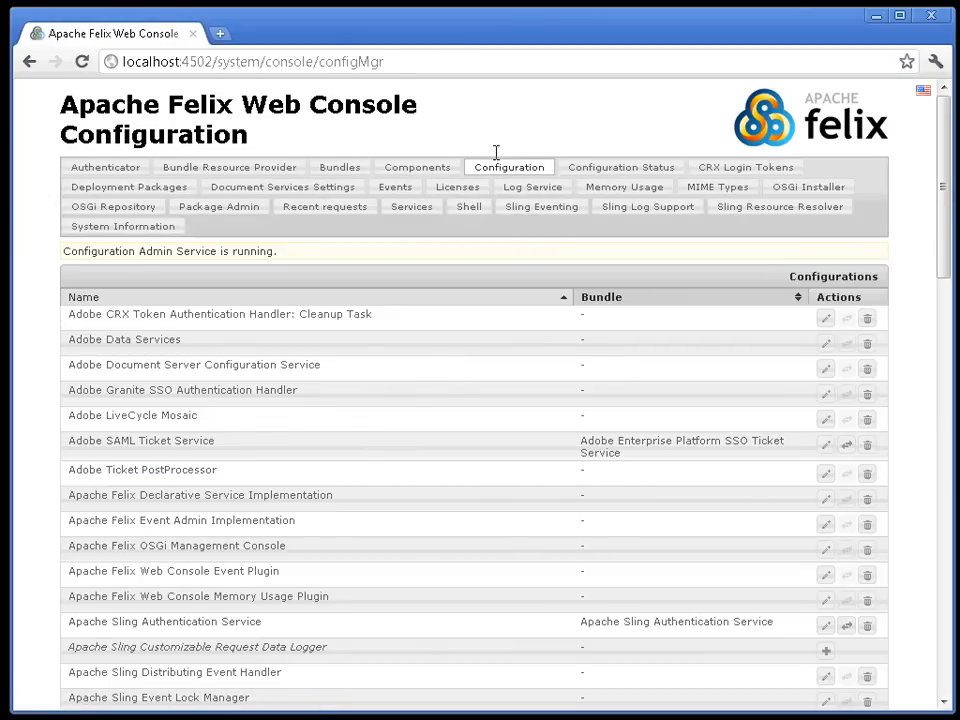
Go to Document Services Settings and select localhost:8080 in the Document Server Url.
left_click(289, 193)
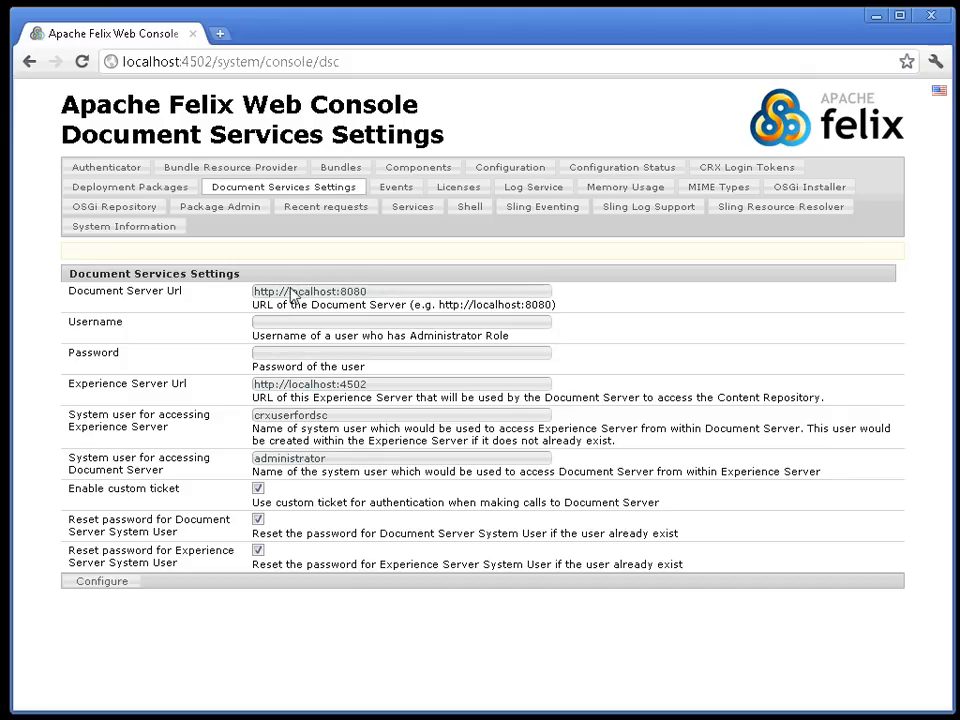
left_click_drag(291, 291, 412, 294)
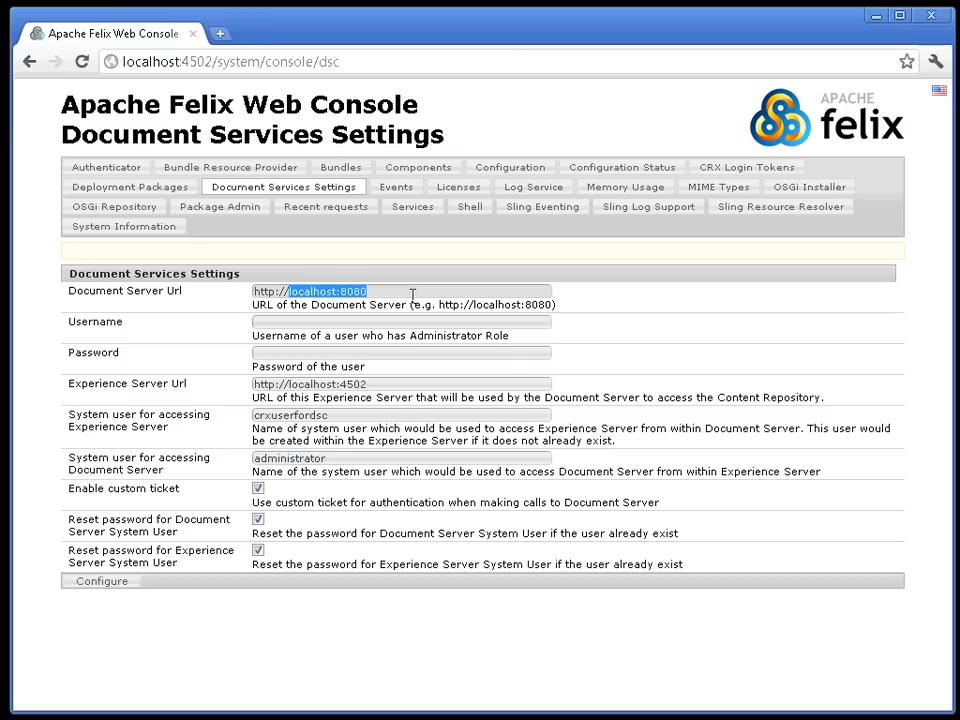
Set Document Server Url to the server machine's host on port 8080 and enter the administrator username and password.
key("BackSpace")
type("sreilly")
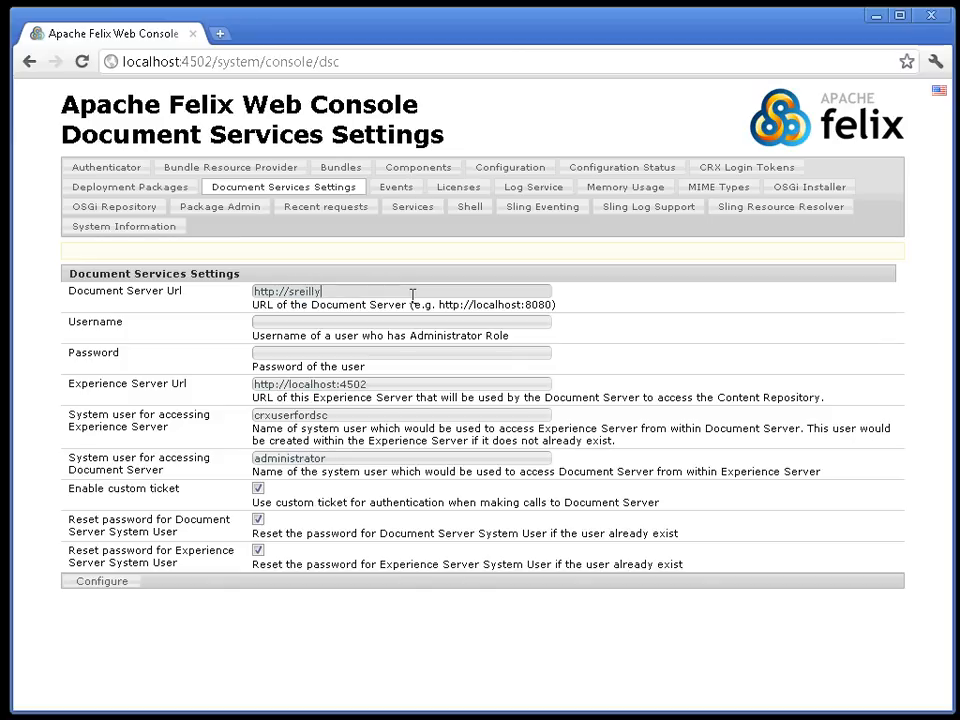
type("-t3400:8080")
left_click(337, 324)
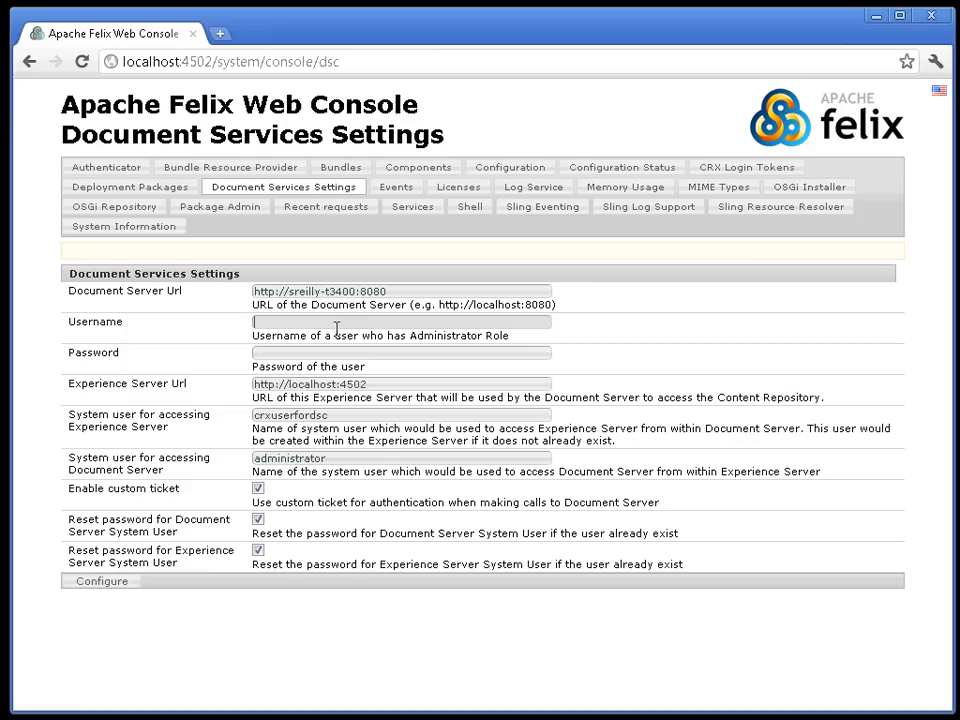
type("Administrator")
key("Tab")
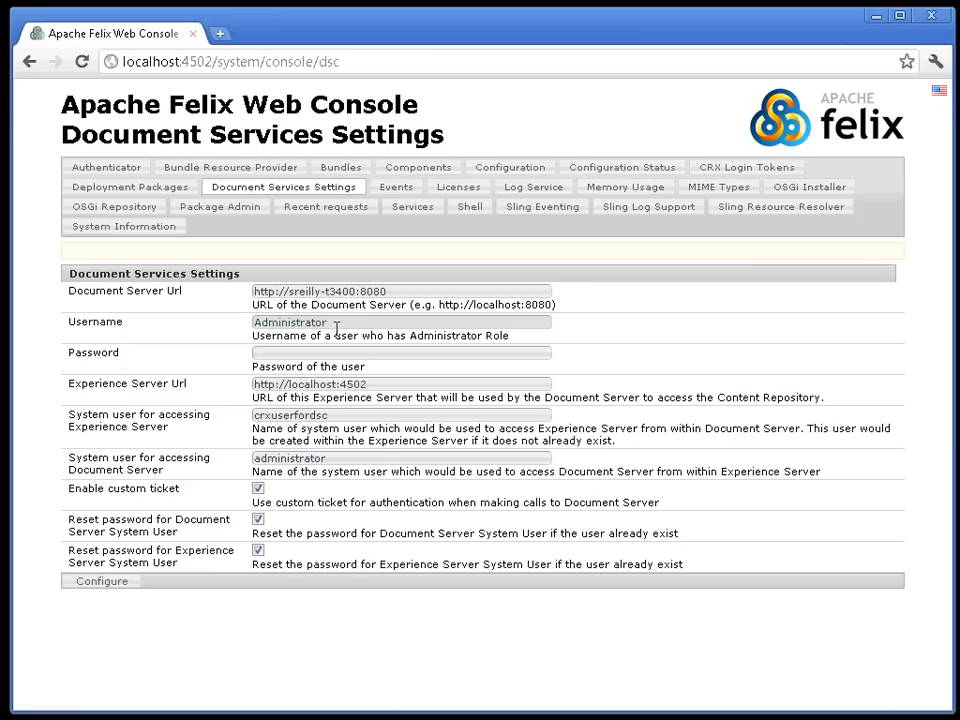
type("••••••••")
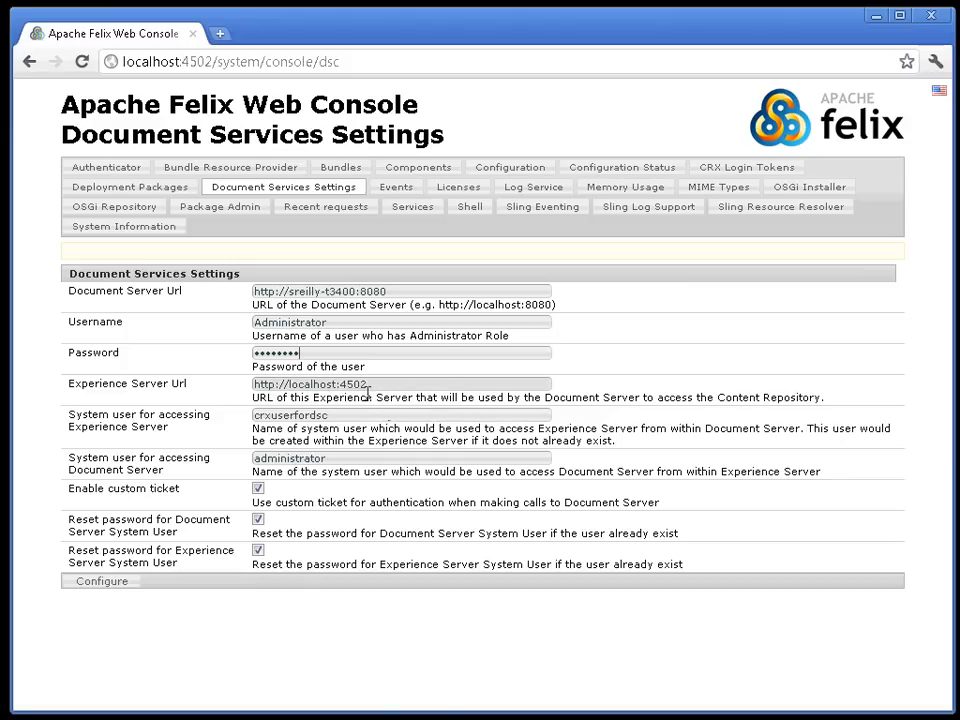
Replace localhost in the Experience Server Url with the machine's host name, keeping port 4502.
left_click_drag(290, 385, 341, 385)
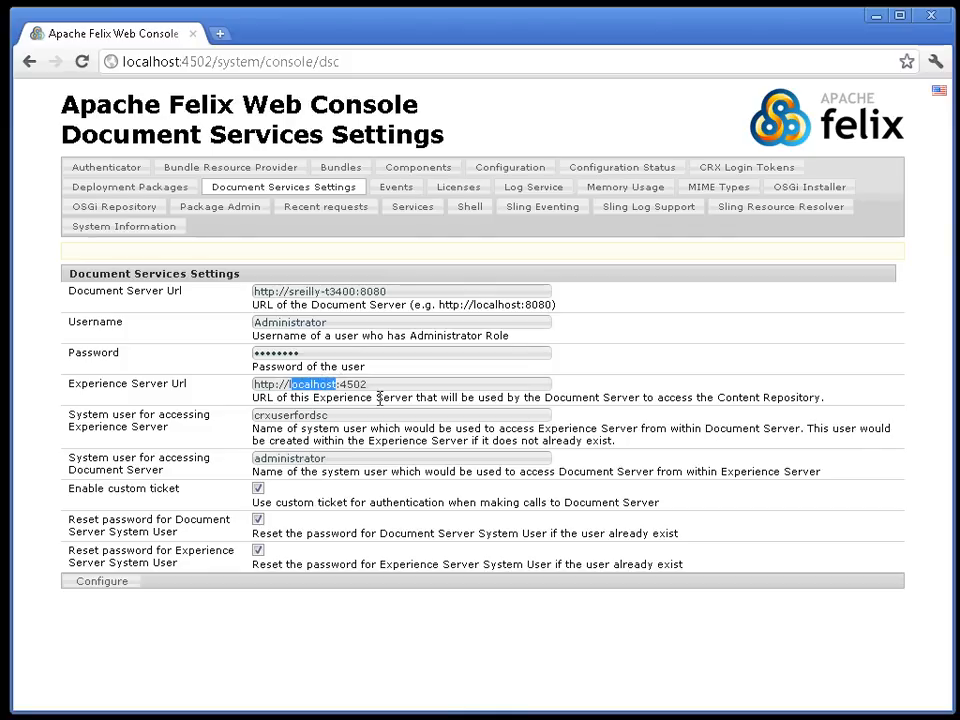
key("BackSpace")
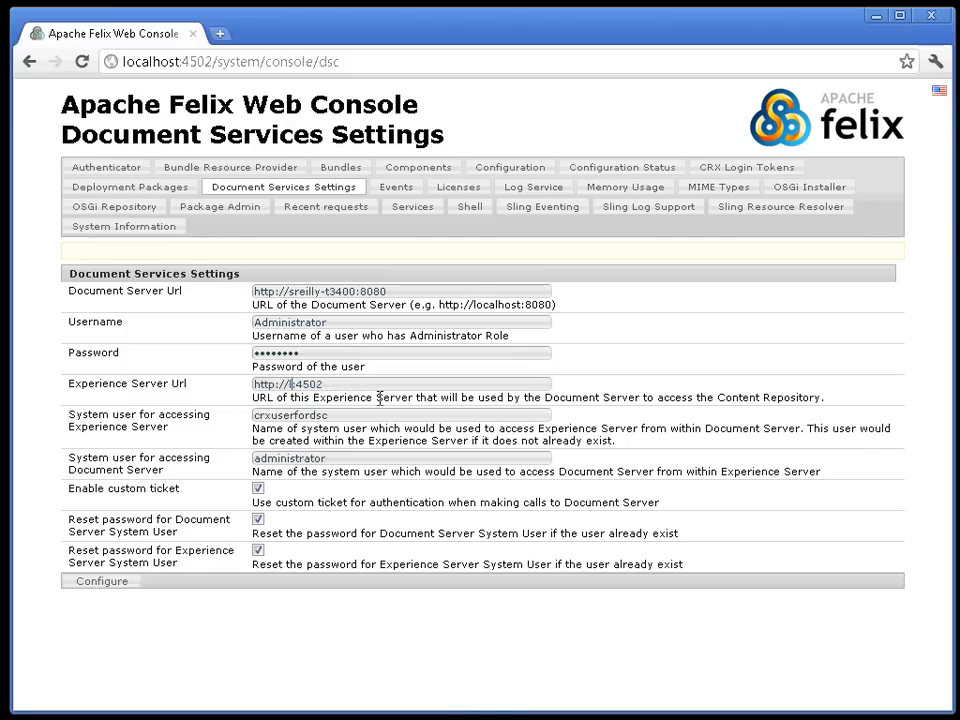
type("sreilly-t")
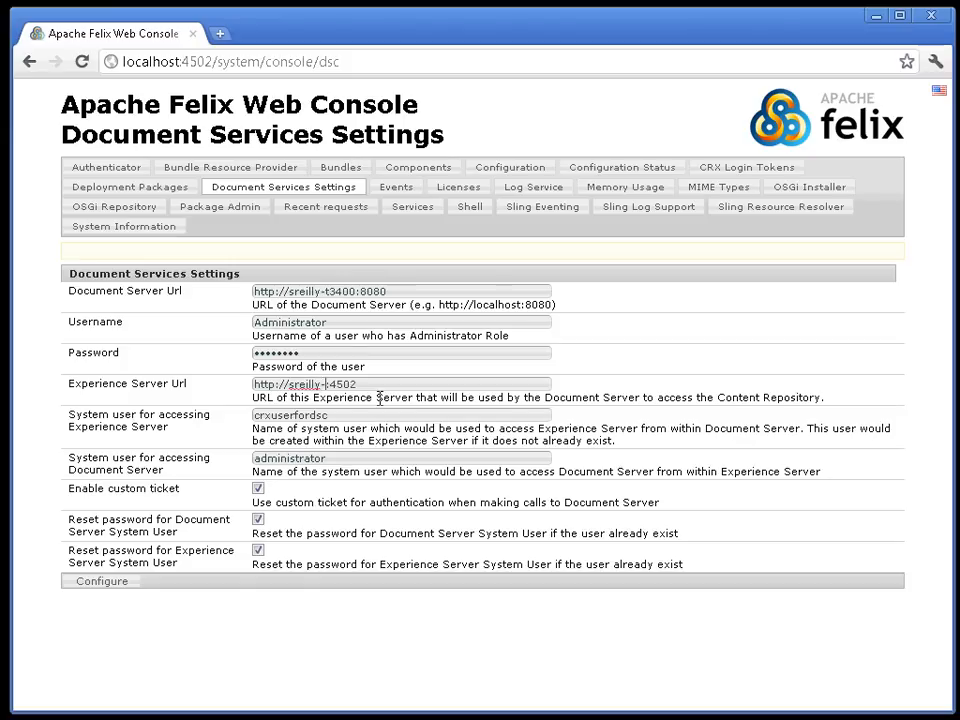
type("3400")
left_click(355, 413)
Apply the settings with Configure and scroll through the ten success messages.
left_click(100, 582)
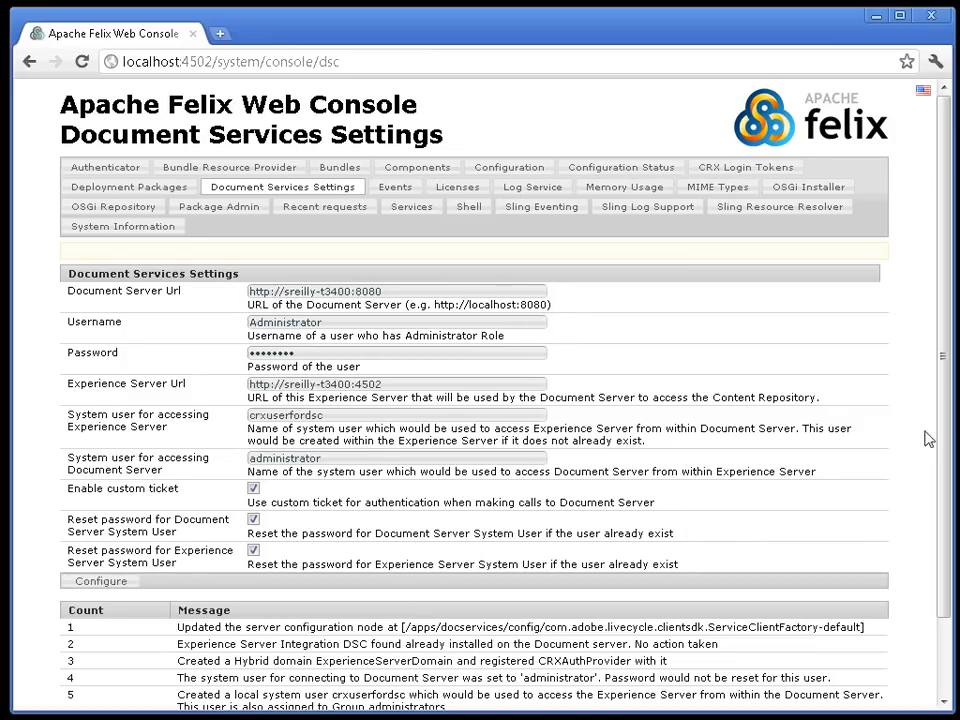
scroll(928, 438, "down", 3)
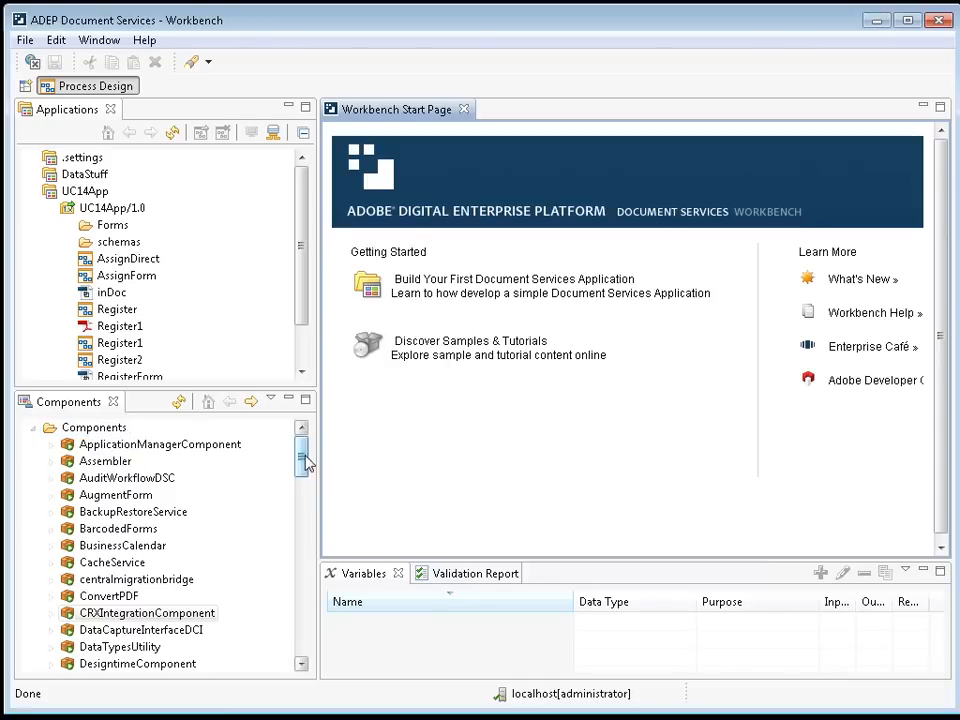
Expand CRXIntegrationComponent in Components and inspect its services, including LCCRXTicketService:1.0.
left_click_drag(304, 460, 300, 484)
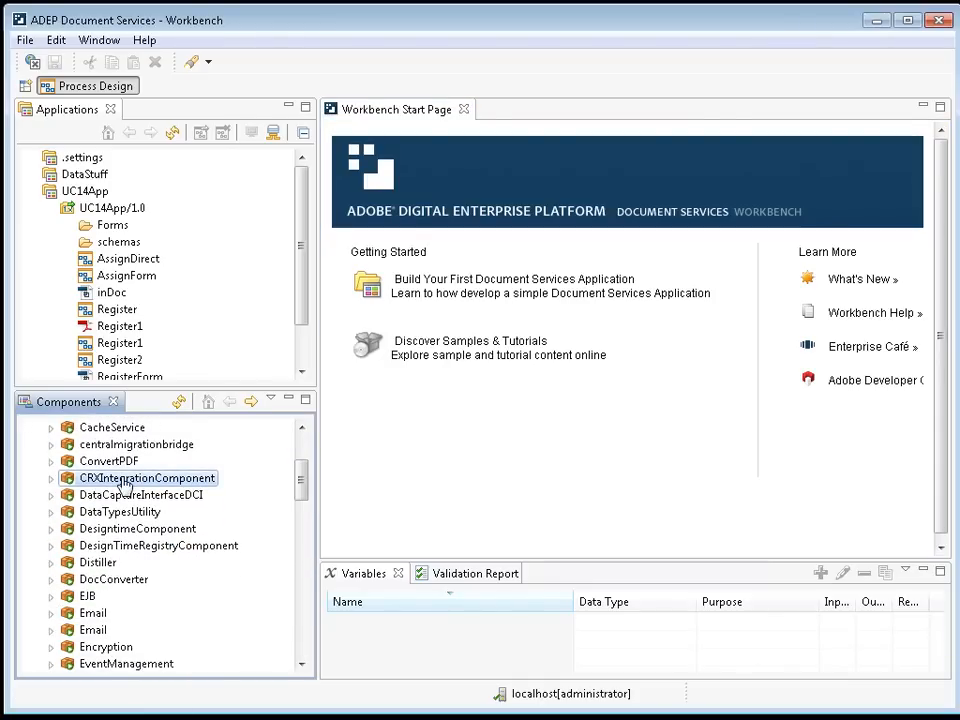
left_click(51, 479)
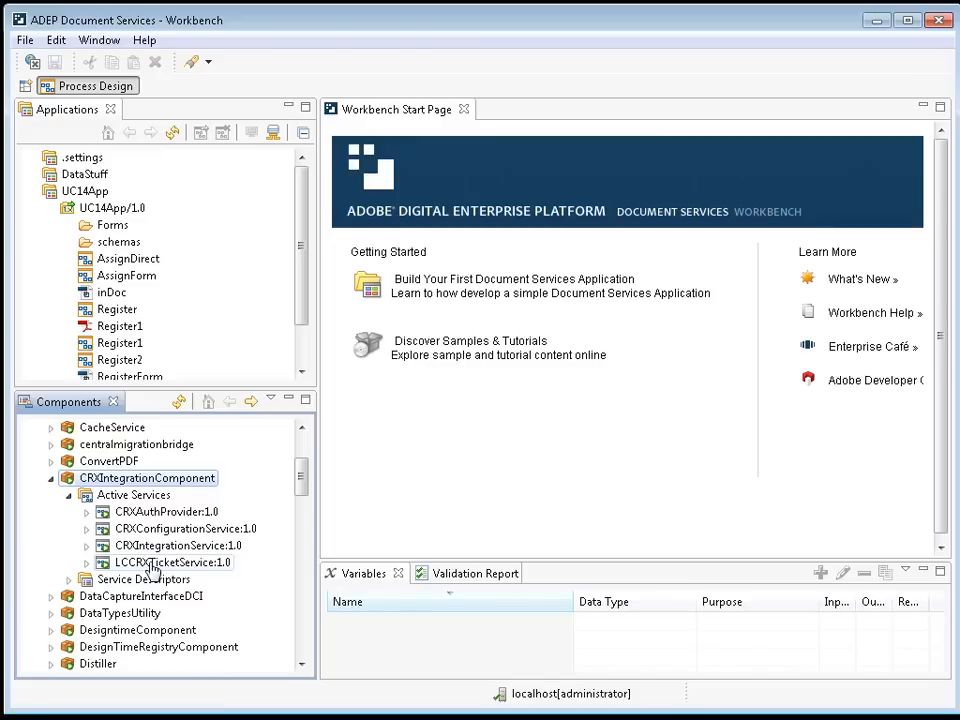
left_click(158, 564)
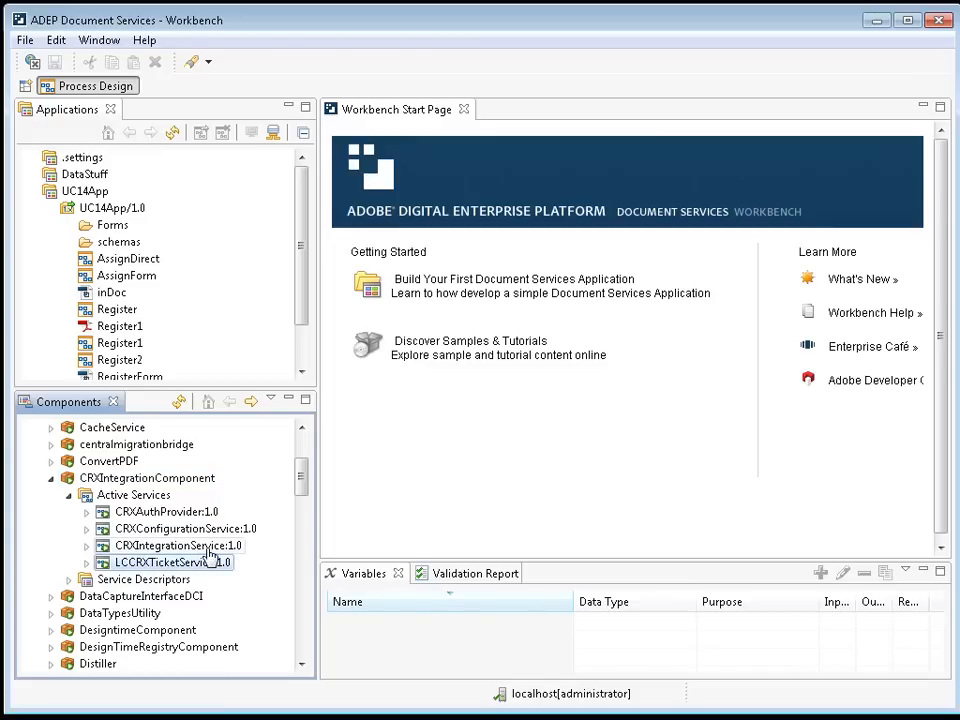
left_click(150, 479)
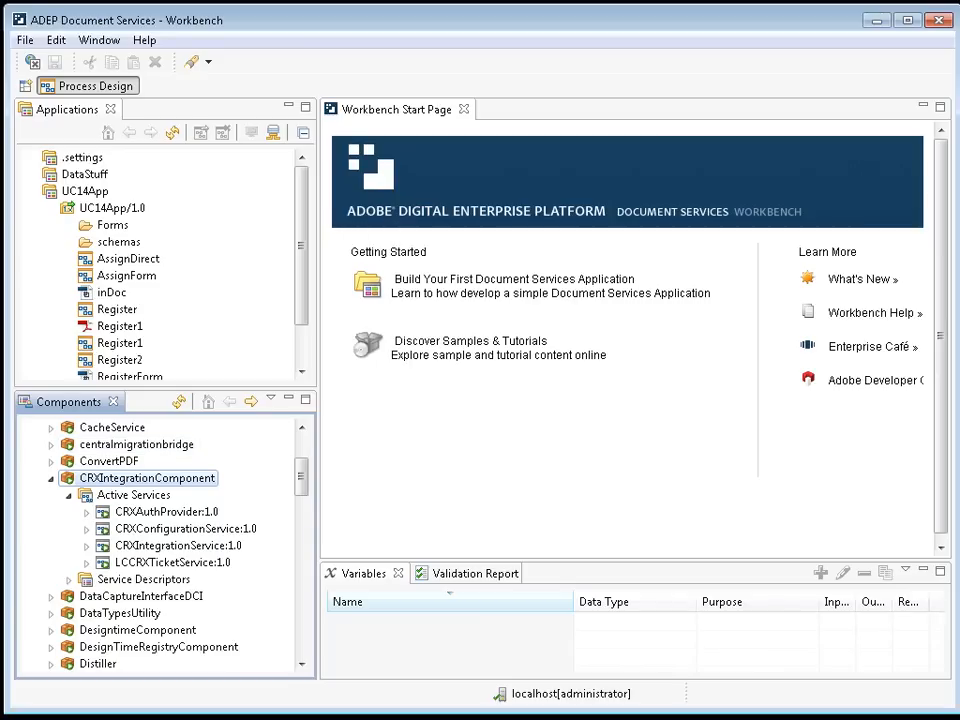
left_click(303, 218)
Open the RenderForm process from the UC14App/1.0 application in the Applications view.
left_click_drag(303, 218, 287, 286)
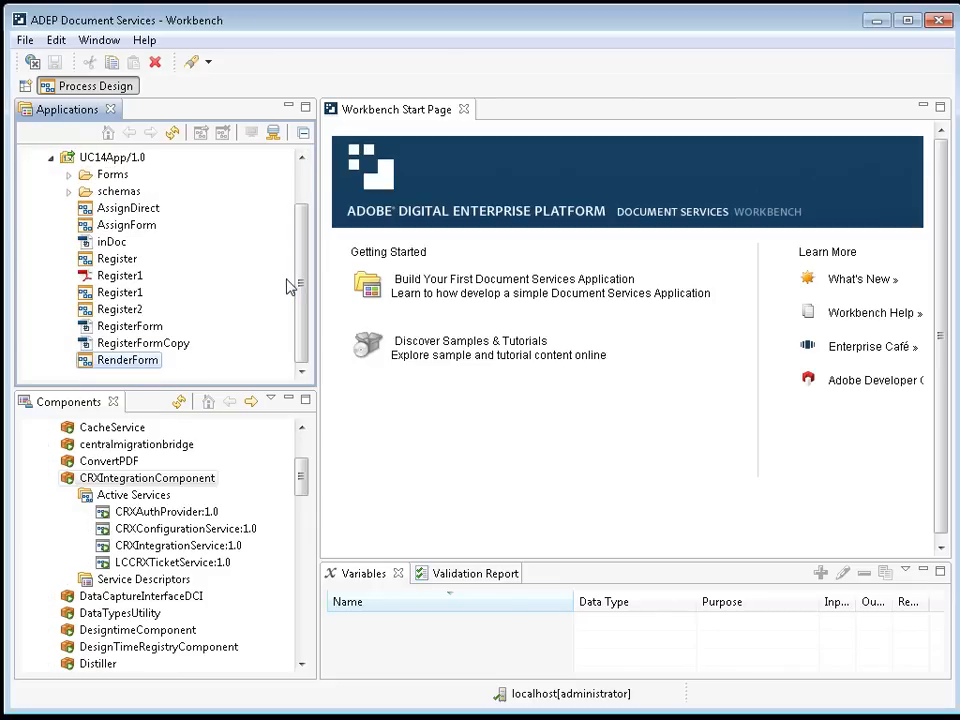
double_click(126, 361)
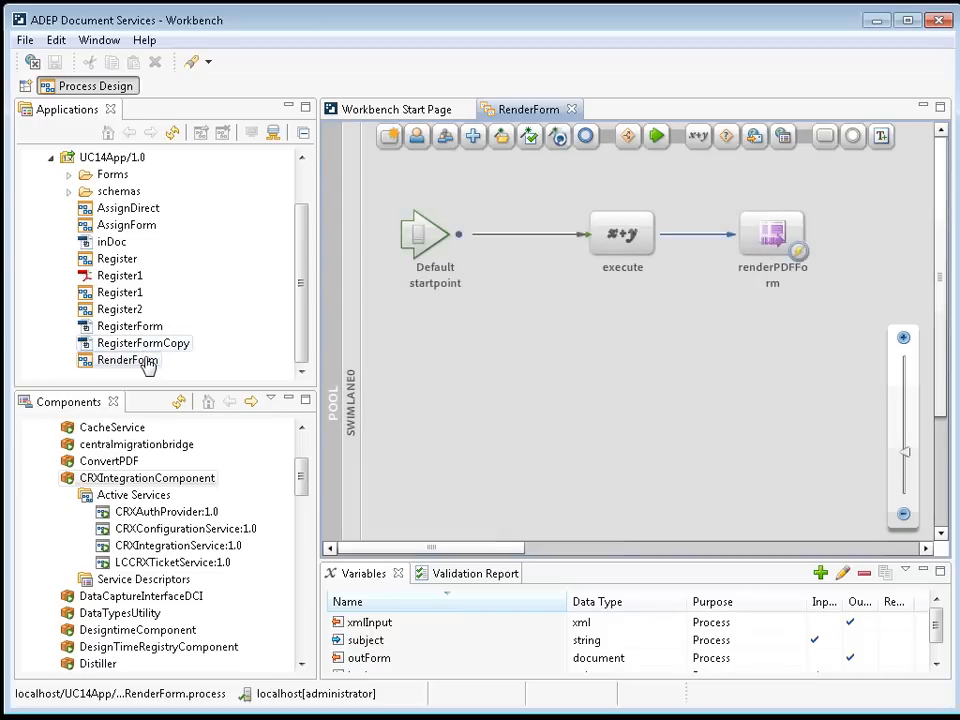
Invoke RenderForm with body 'hello world' and subject '123', then view the outForm PDF.
right_click(515, 386)
left_click(581, 399)
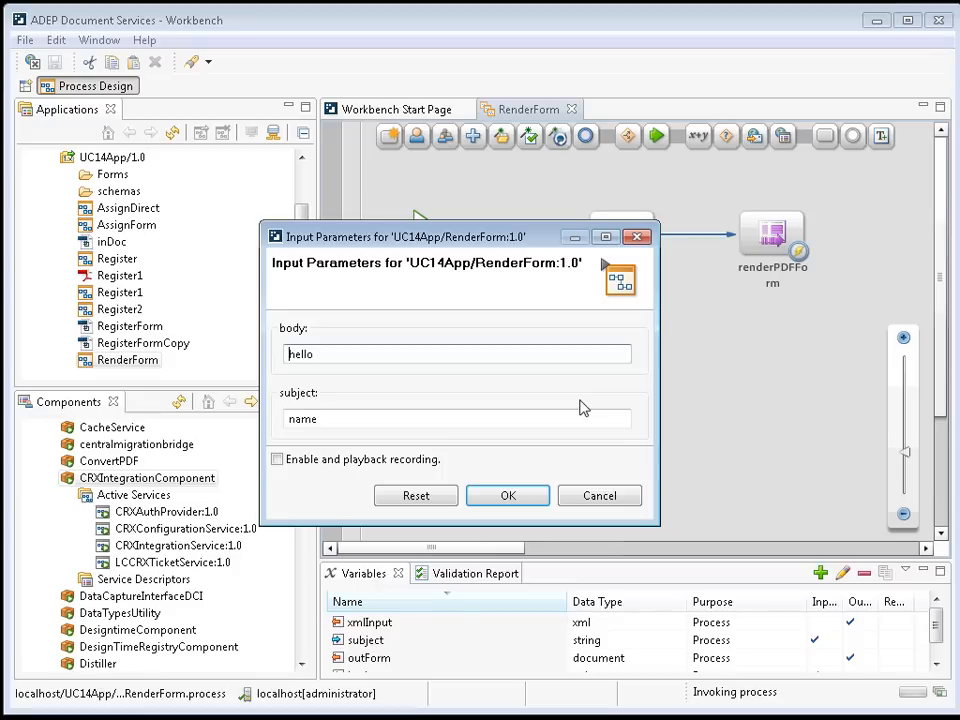
type("hello worl")
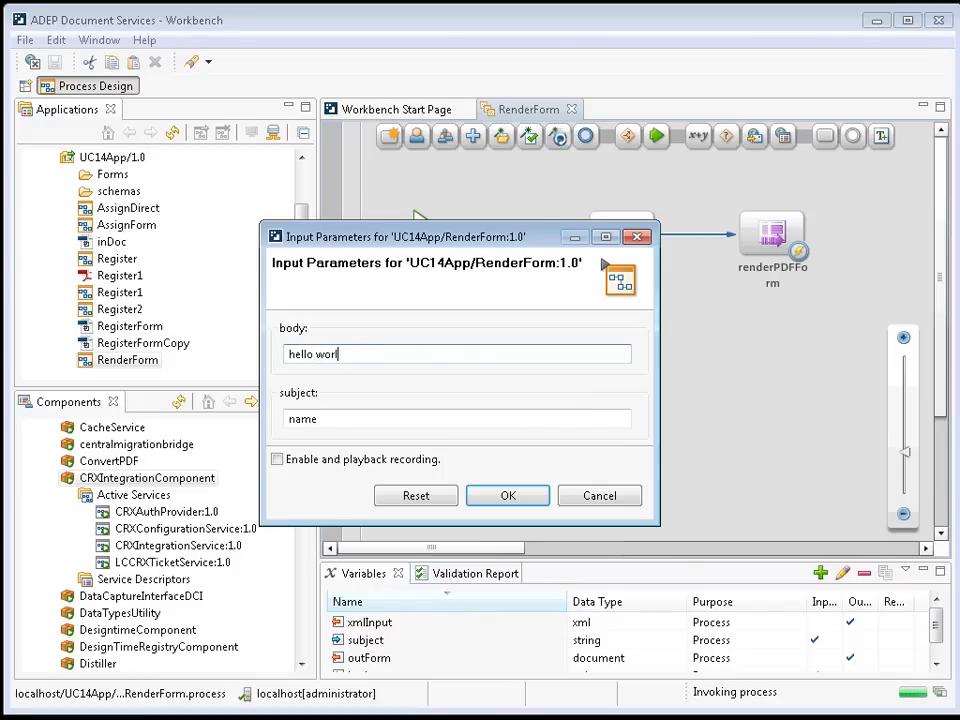
left_click(348, 418)
type("123")
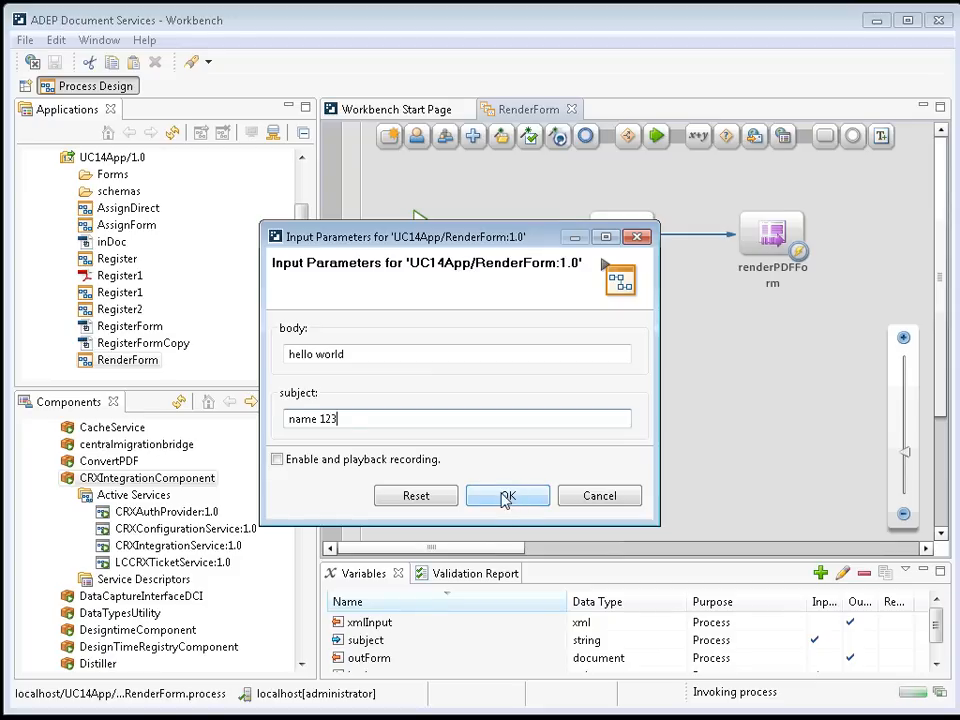
left_click(507, 496)
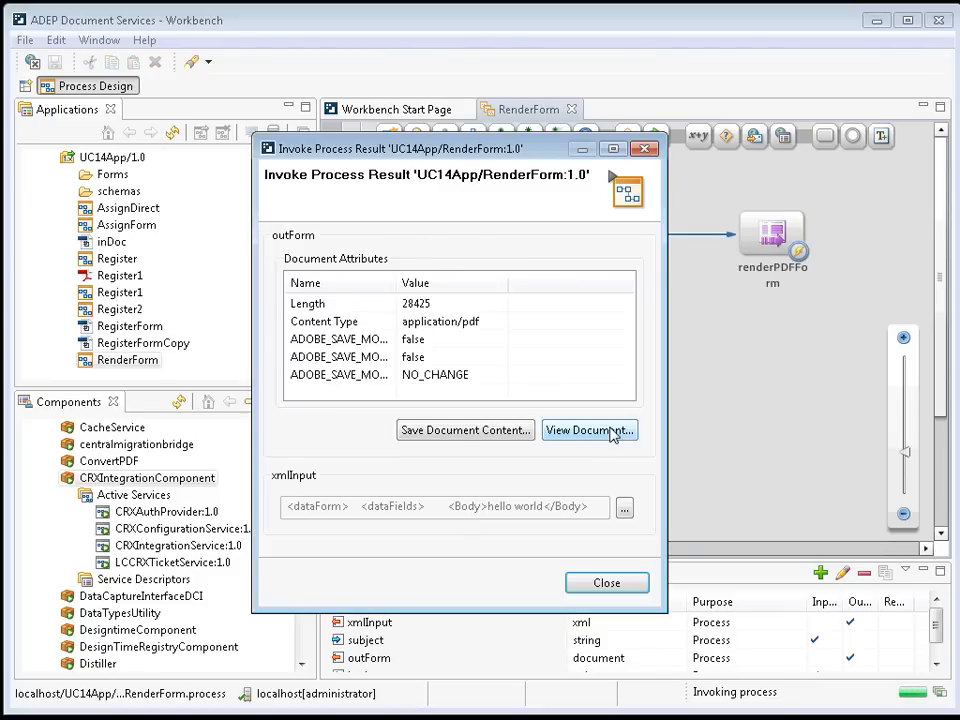
left_click(611, 434)
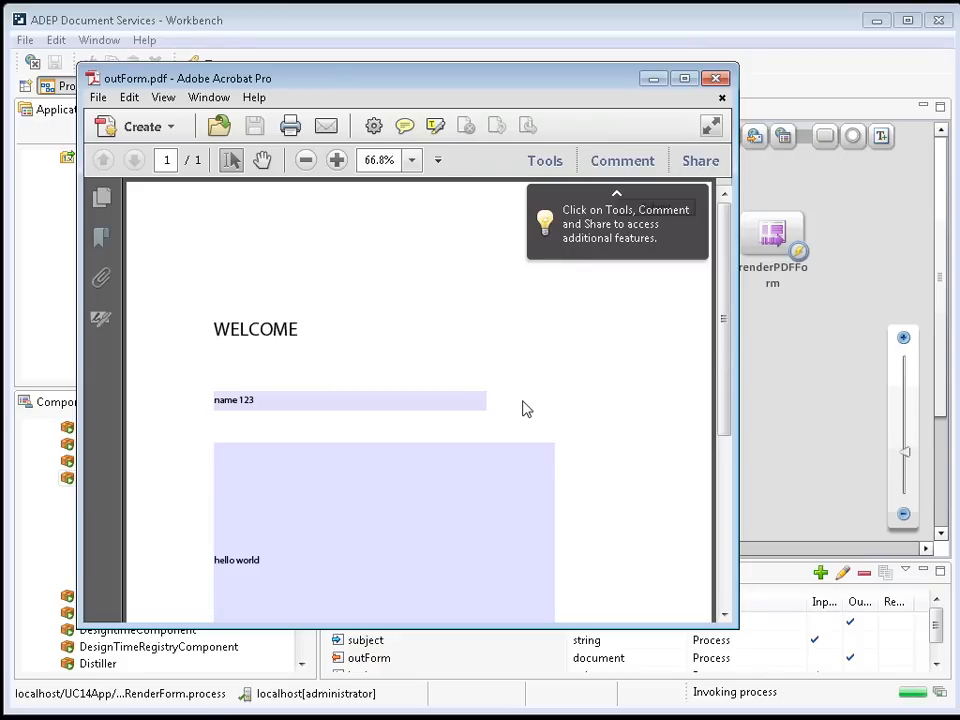
Check outForm.pdf shows both values, close it, minimize Acrobat, and return to the browser.
mouse_move(724, 321)
left_mouse_down()
mouse_move(722, 407)
mouse_move(725, 338)
left_mouse_up()
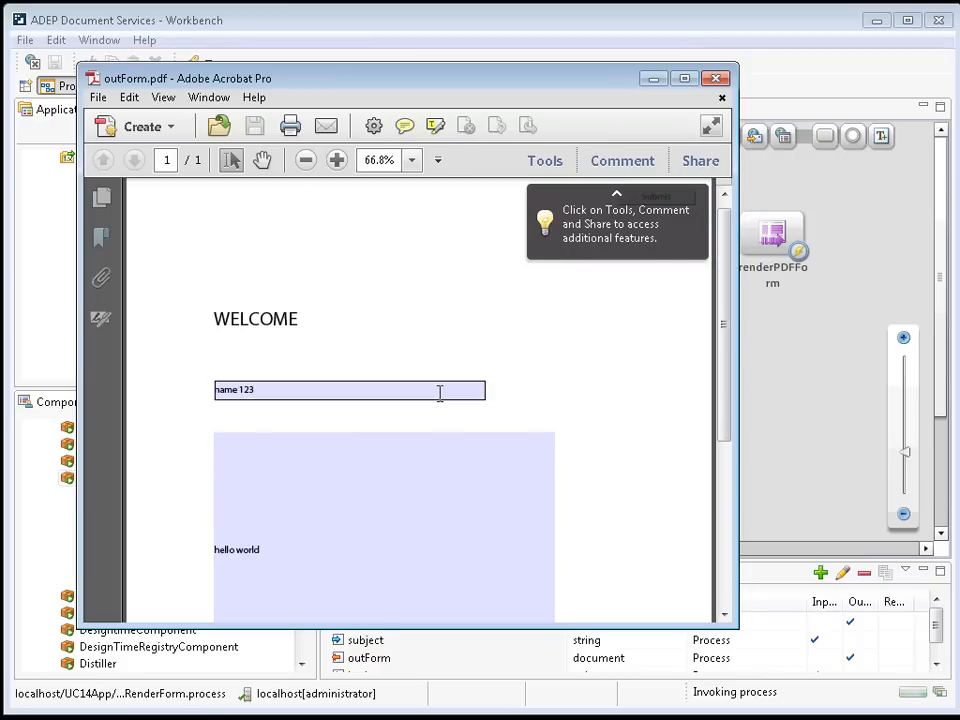
left_click(724, 99)
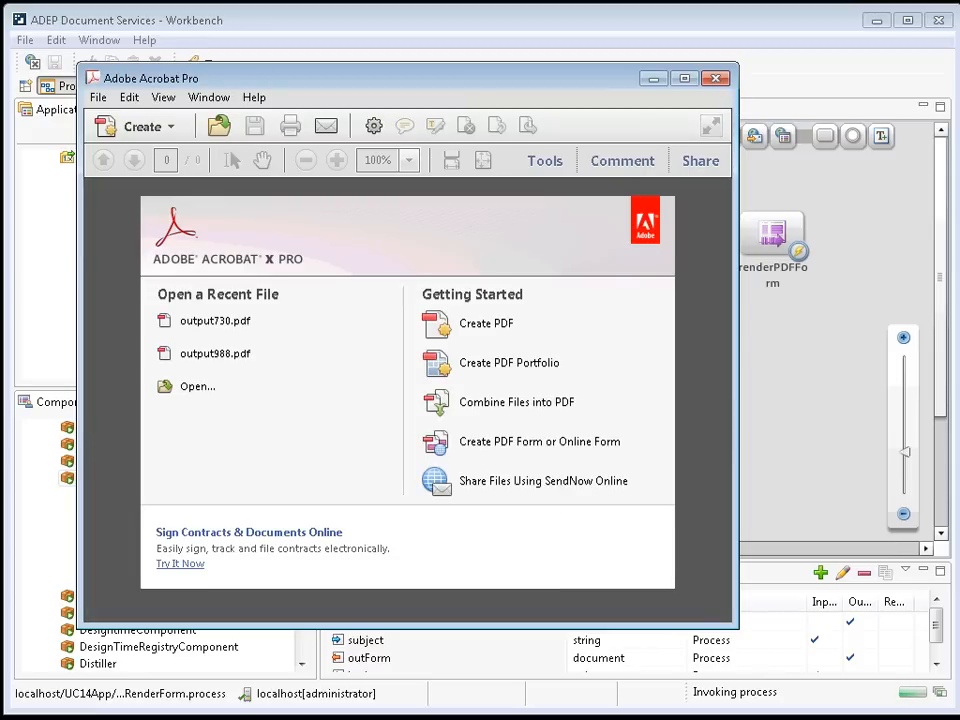
left_click(654, 79)
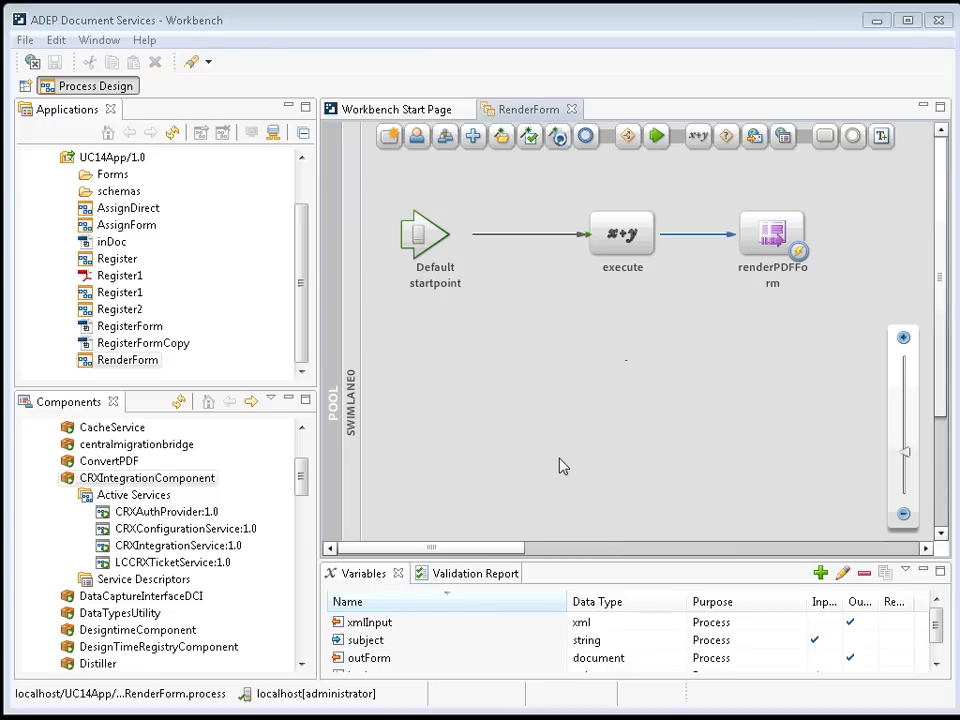
key("alt+Tab")
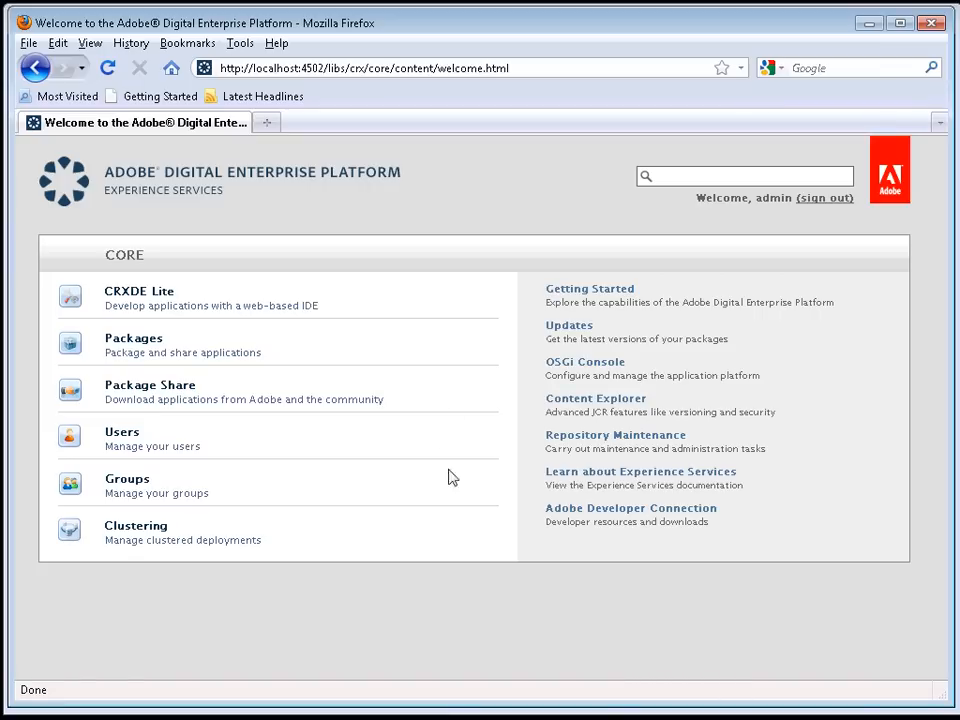
In CRXDE Lite, select login.html under content/ruckusecases/uc14jsp and copy its repository path.
left_click(135, 296)
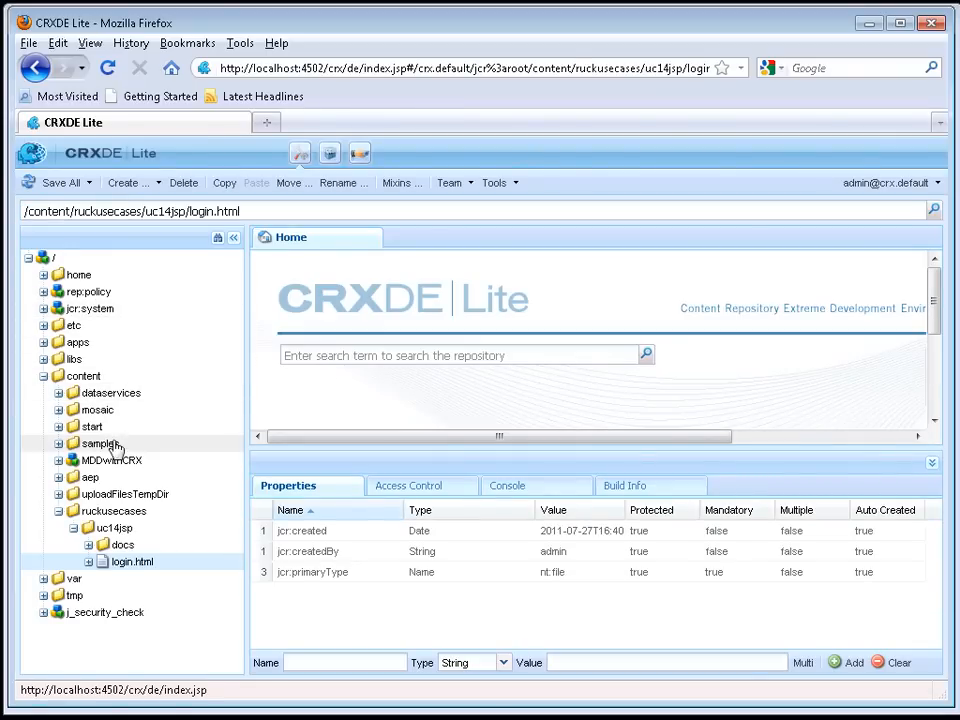
left_click(136, 566)
left_click(165, 597)
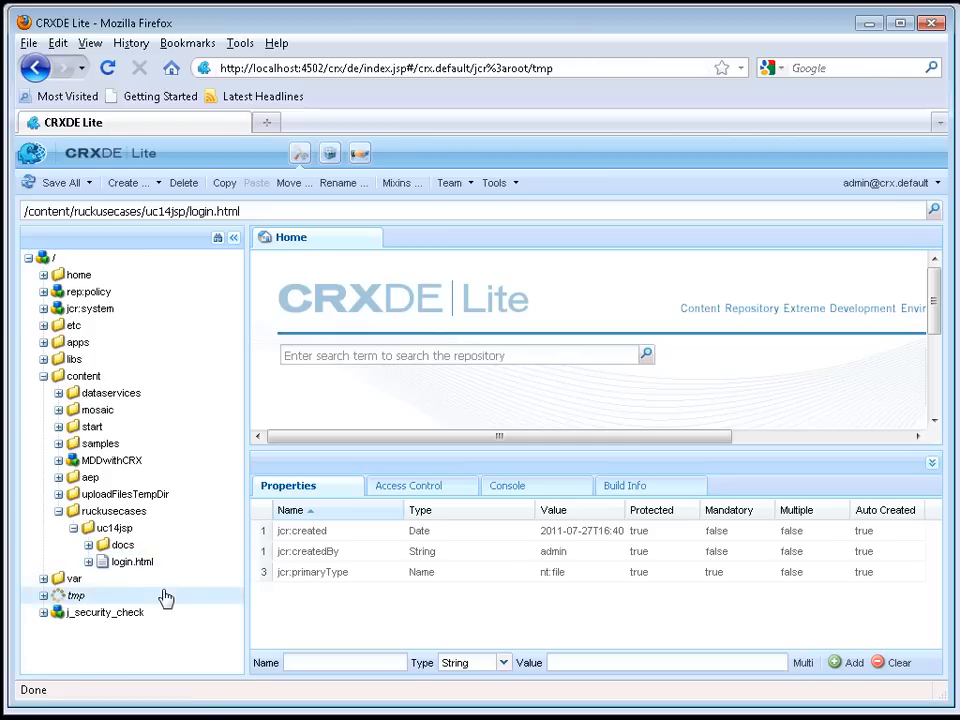
left_click(135, 563)
mouse_move(254, 212)
left_mouse_down()
mouse_move(49, 187)
mouse_move(269, 212)
left_mouse_up()
key("ctrl+c")
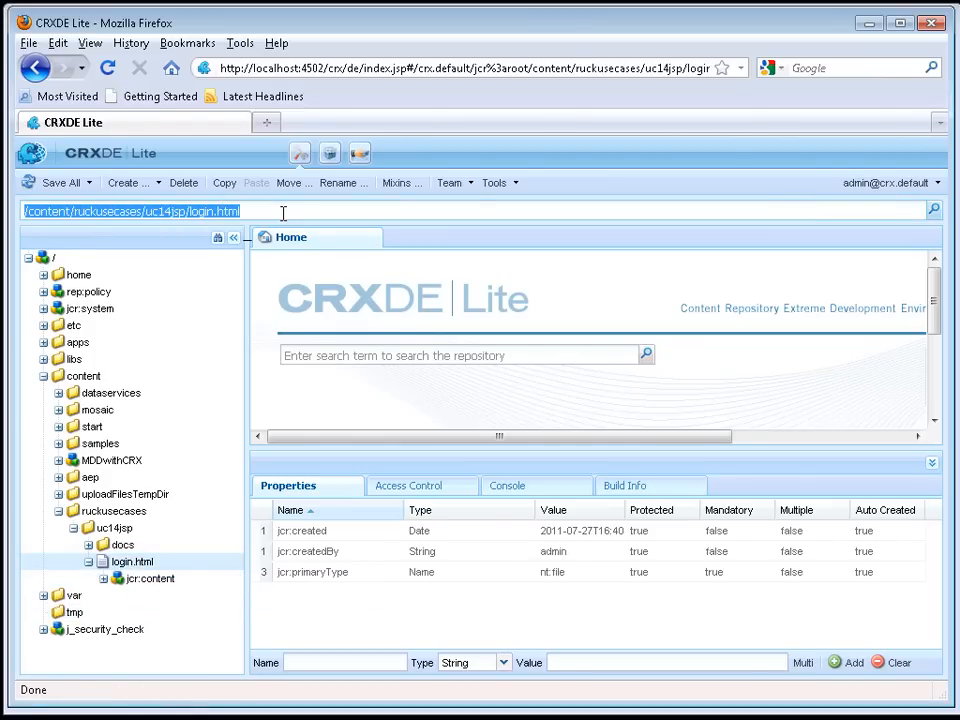
Load the copied login.html path after localhost:4502 to show the Please Login form.
left_click(353, 64)
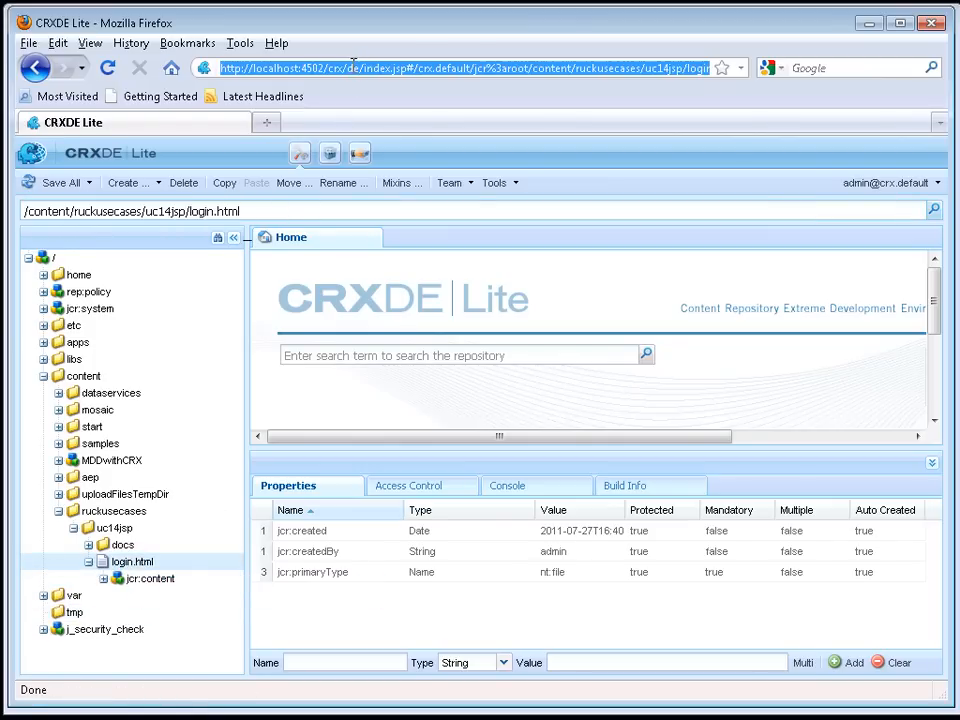
left_click(322, 68)
left_click_drag(322, 68, 712, 68)
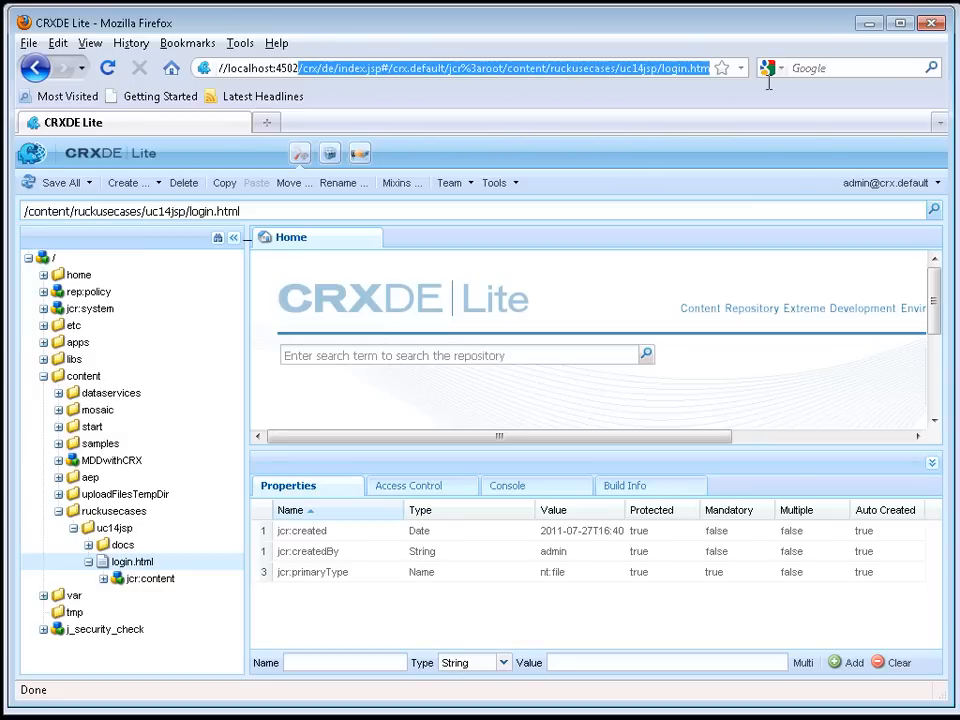
key("BackSpace")
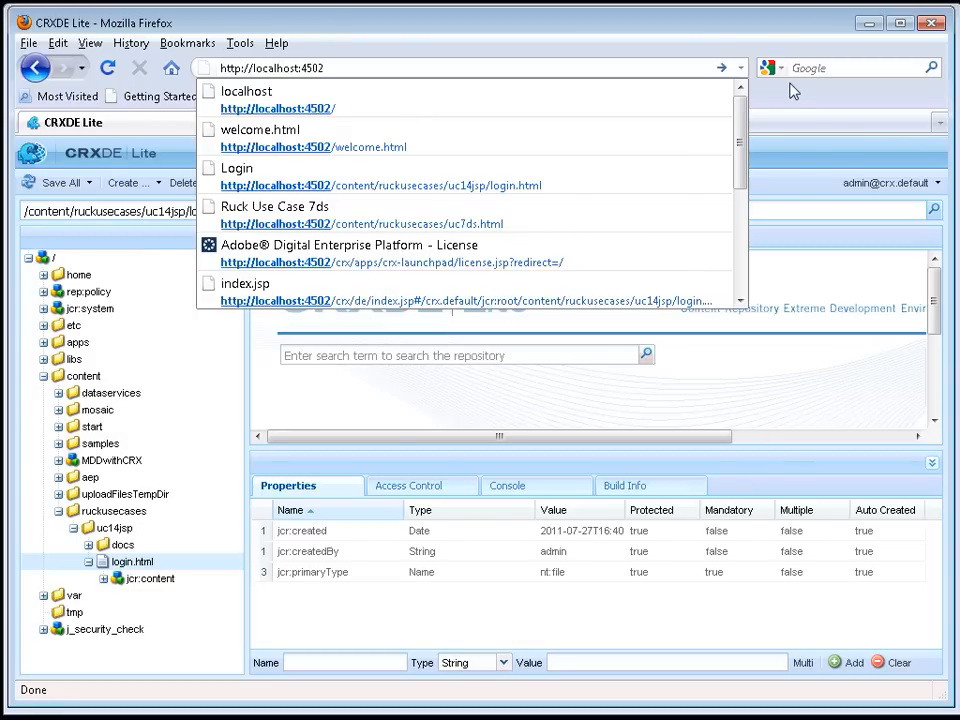
key("ctrl+v")
key("Return")
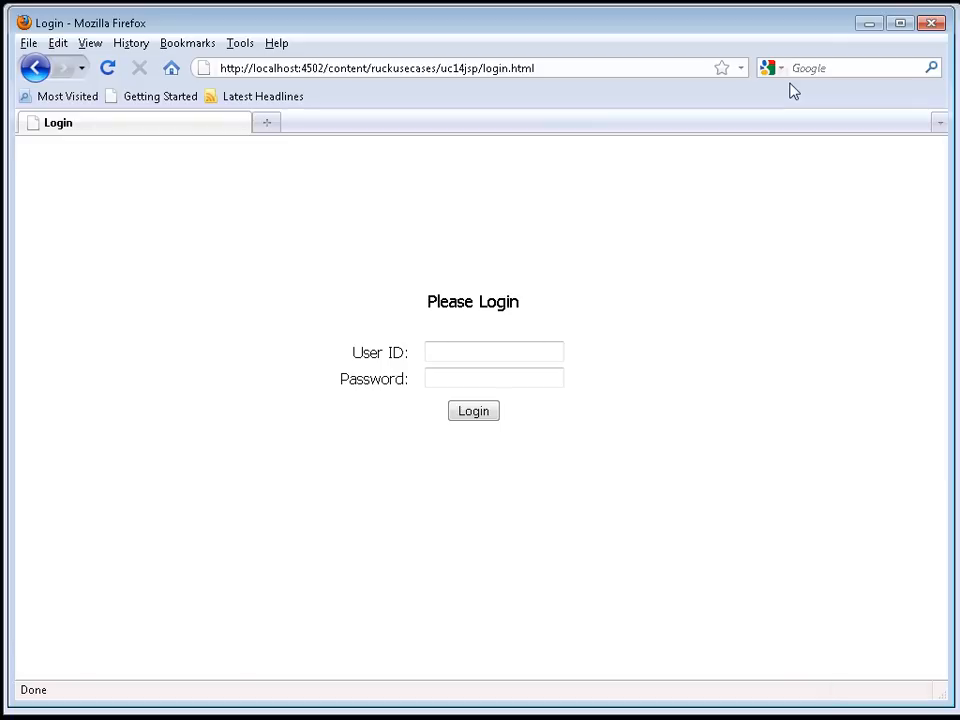
Log in on the Please Login form with the User ID and password.
left_click(449, 352)
type("admin")
key("Tab")
type("admi")
key("Return")
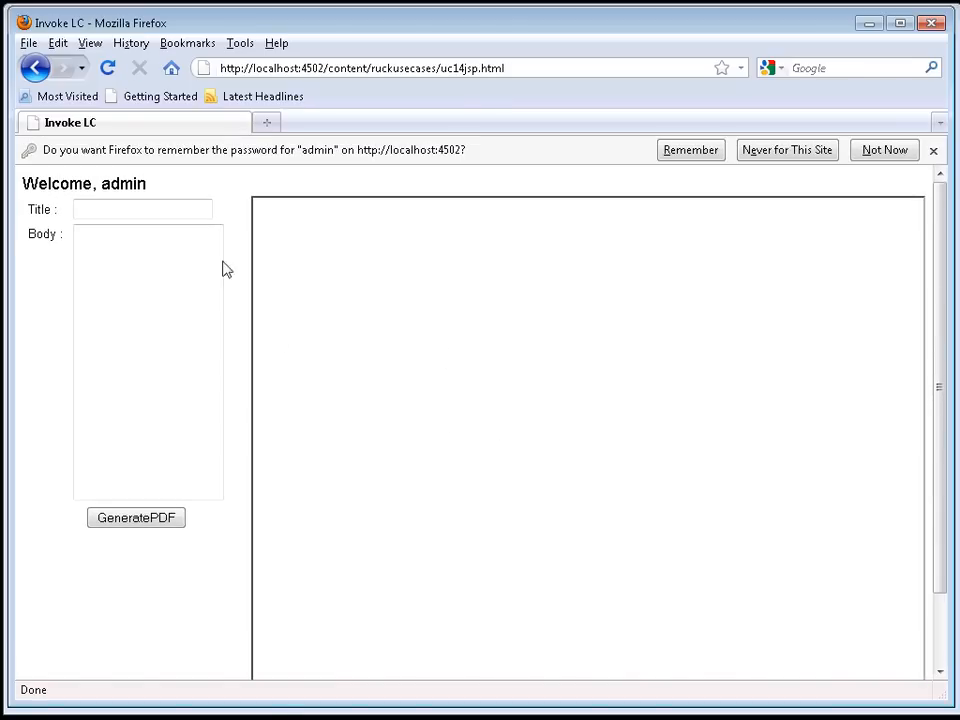
Generate a PDF with Title 'gg' and Body 'hello world'.
left_click(108, 211)
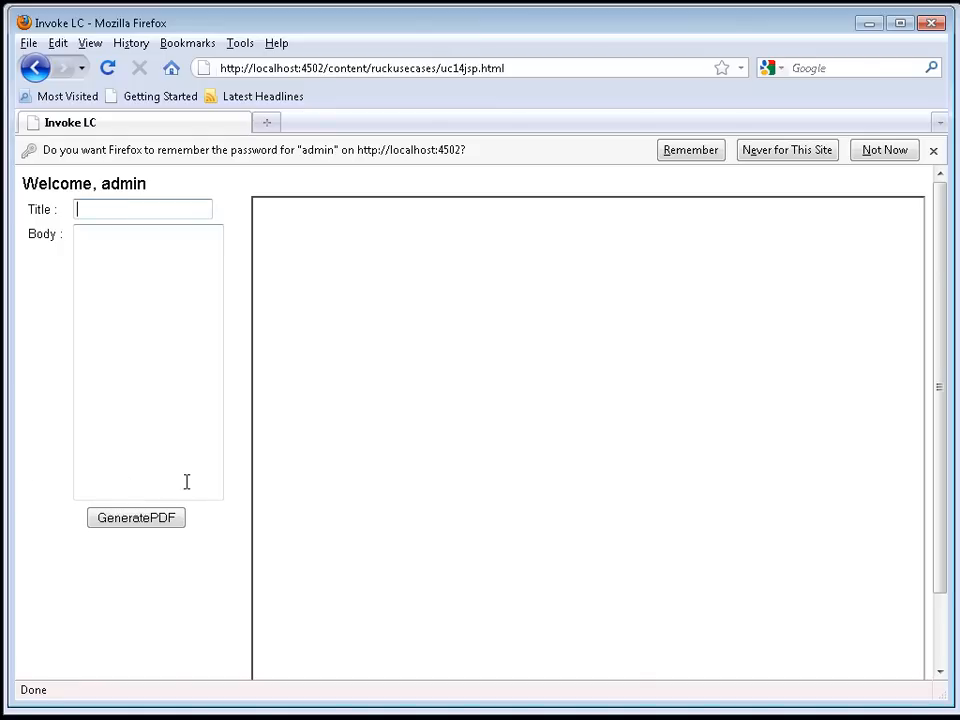
left_click(123, 211)
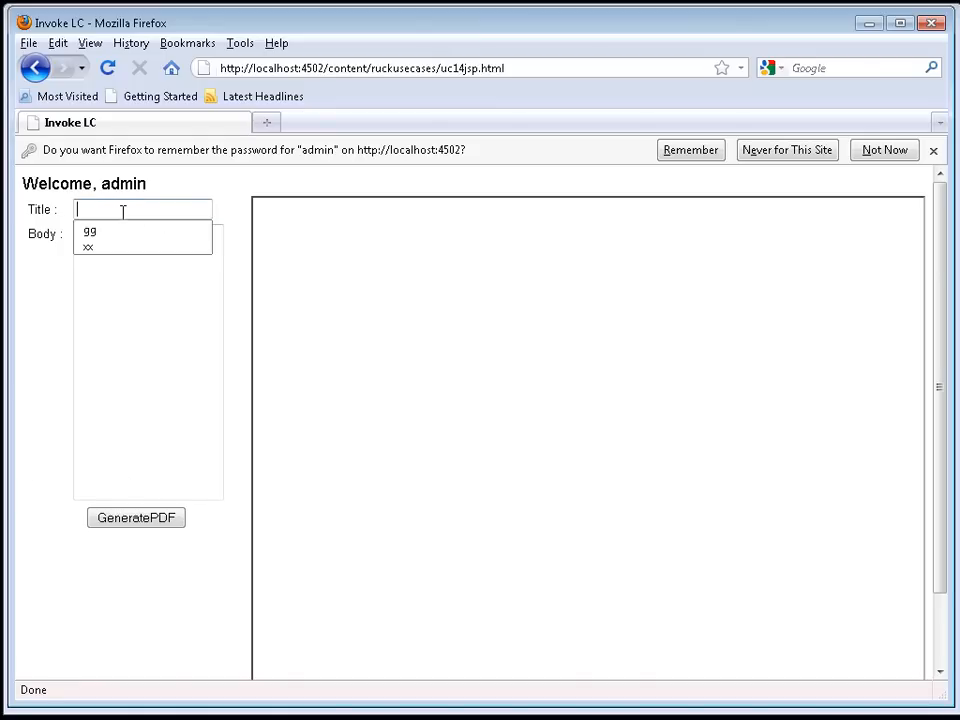
left_click(97, 234)
left_click(109, 255)
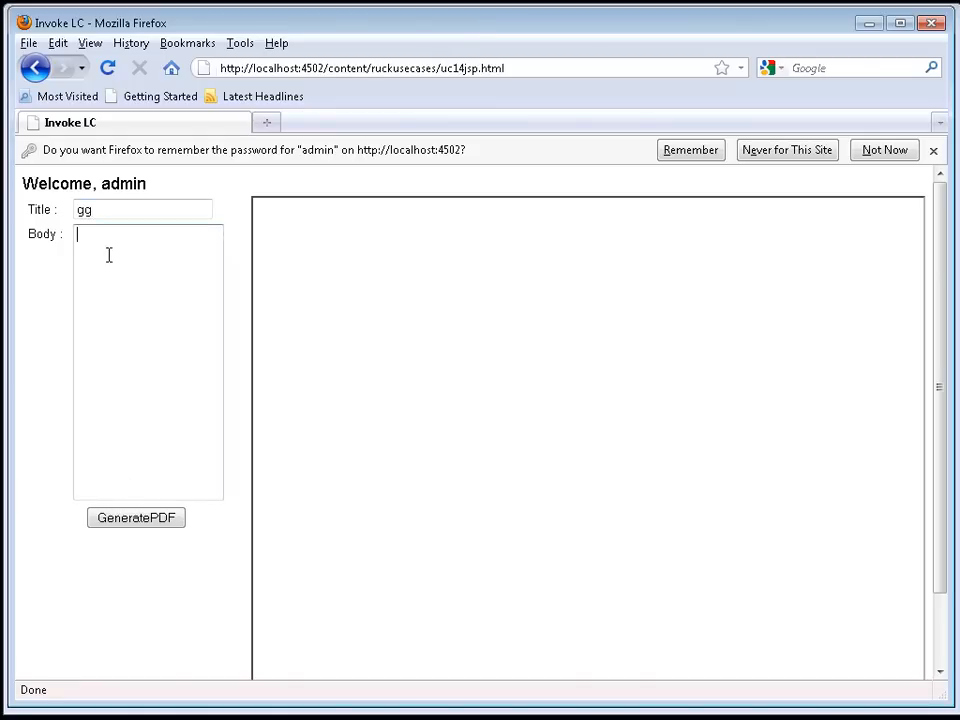
type("hello world")
left_click(145, 521)
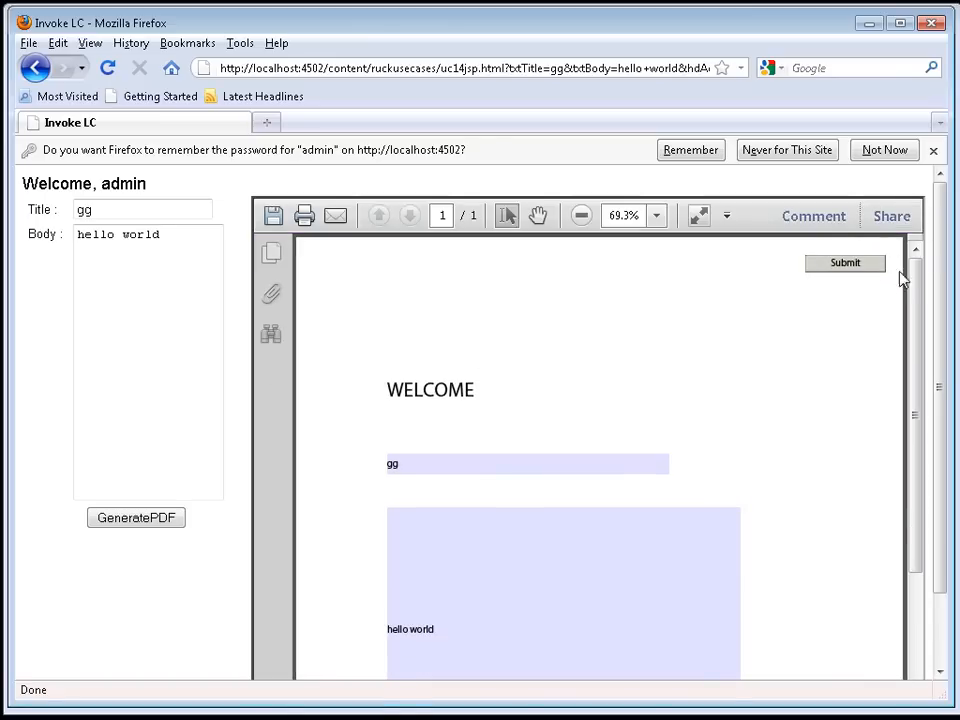
mouse_move(913, 274)
left_mouse_down()
mouse_move(913, 352)
mouse_move(917, 273)
left_mouse_up()
left_click(426, 66)
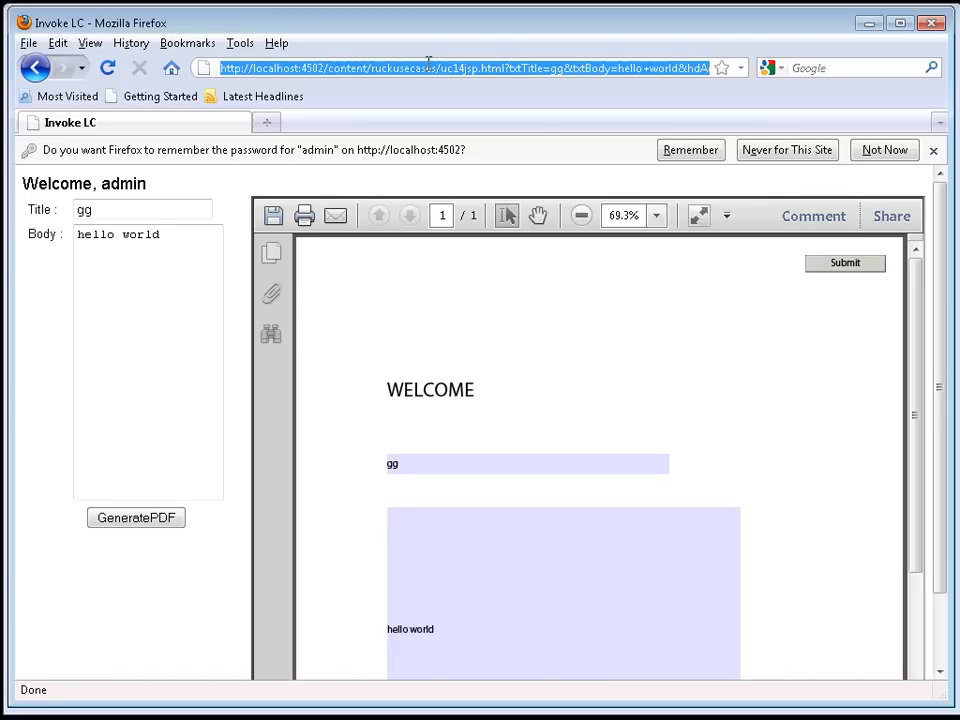
left_click(326, 68)
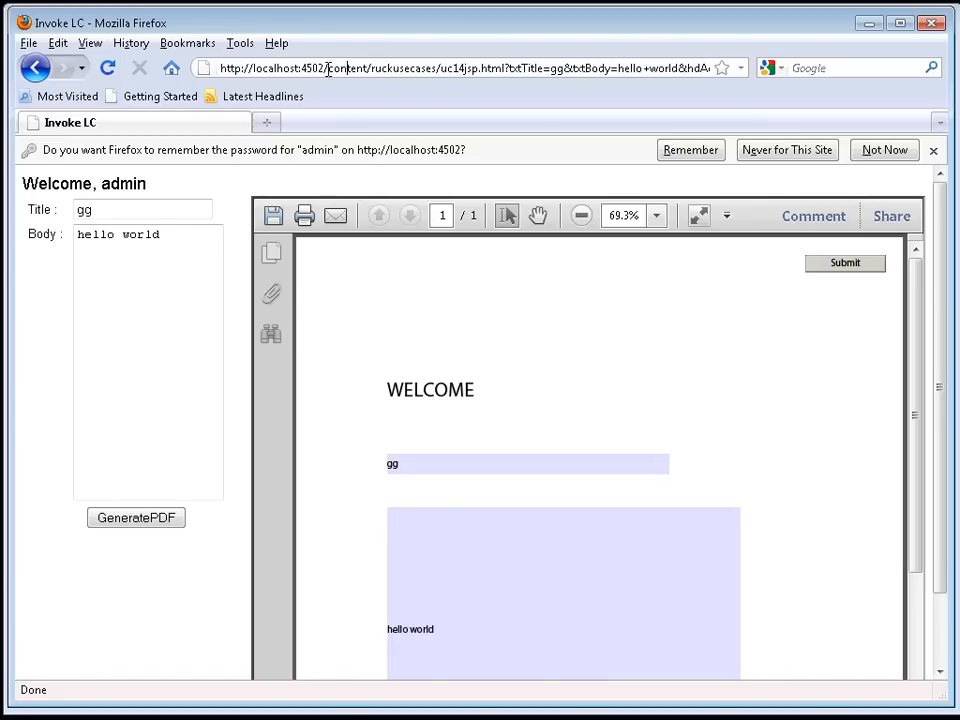
left_click_drag(445, 76, 767, 85)
key("BackSpace")
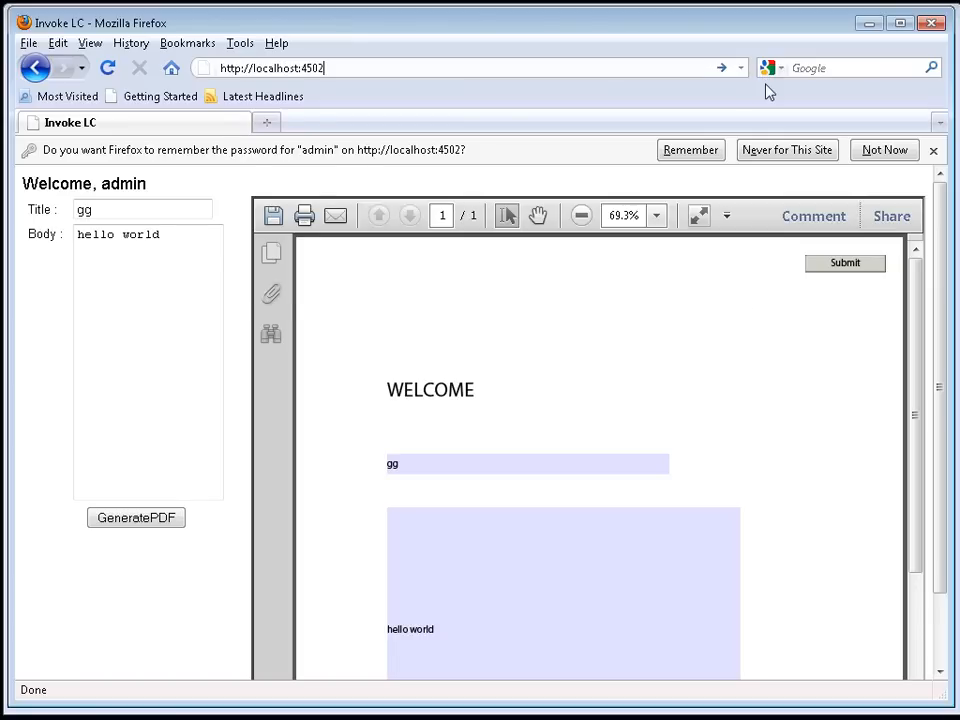
key("Return")
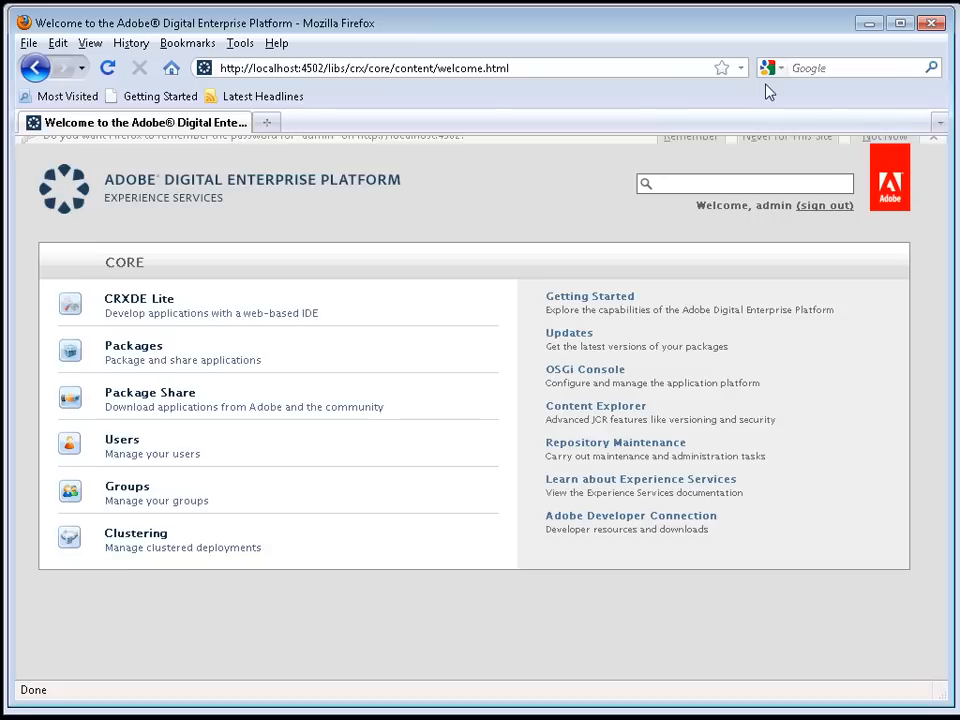
left_click(153, 297)
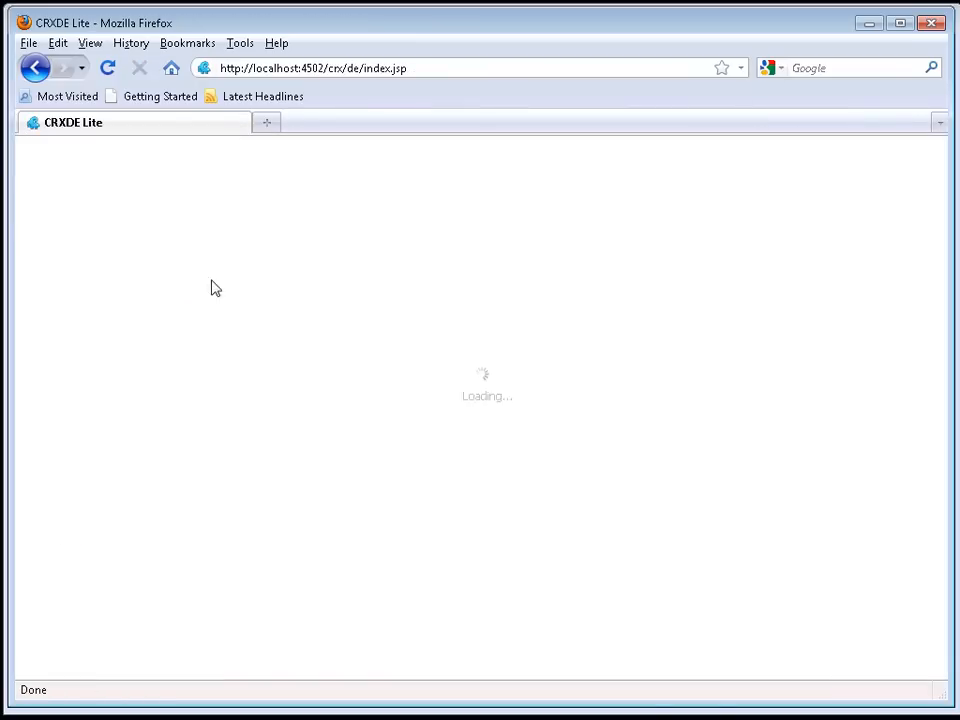